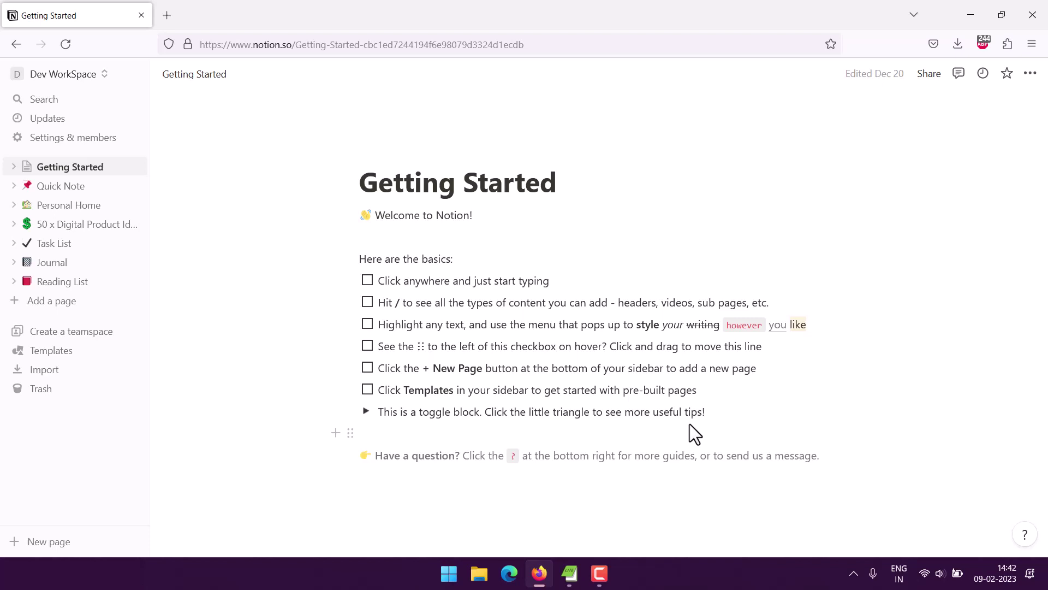
- Create a new page titled 'Job application tracker' holding a new table database
left_click(75, 303)
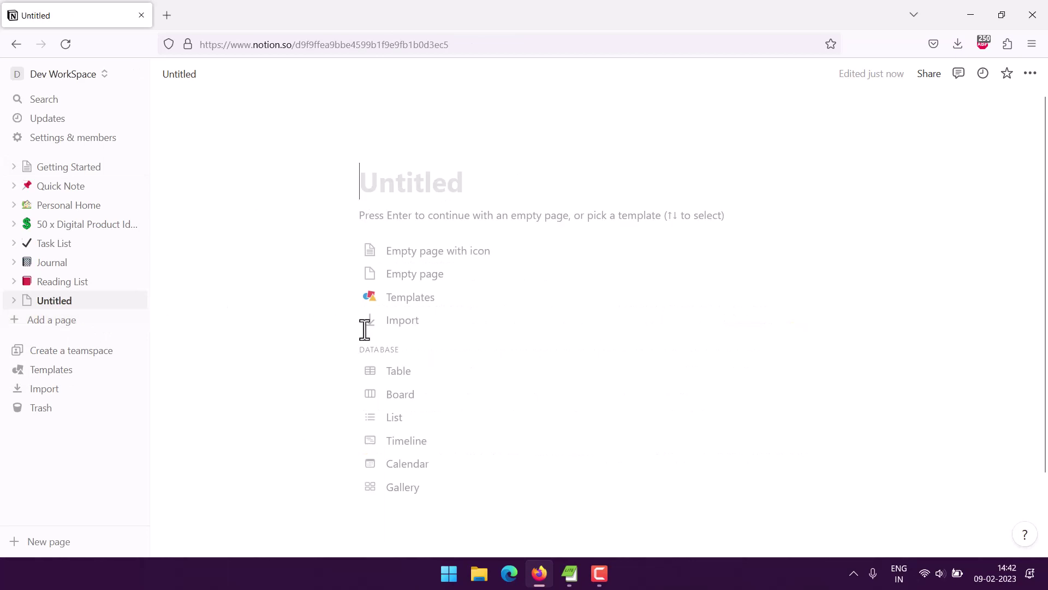
left_click(404, 373)
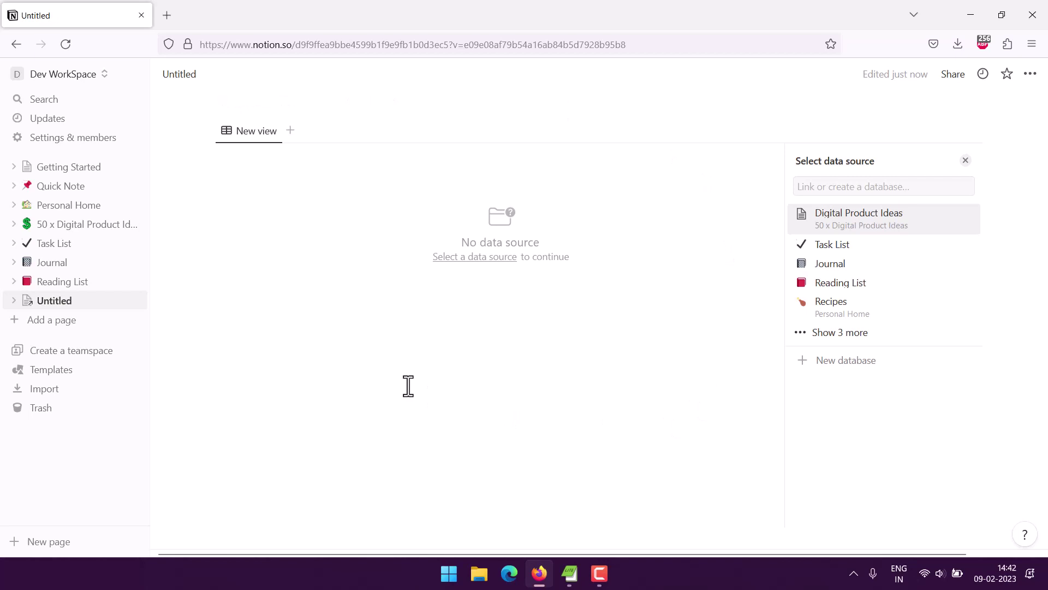
left_click(851, 366)
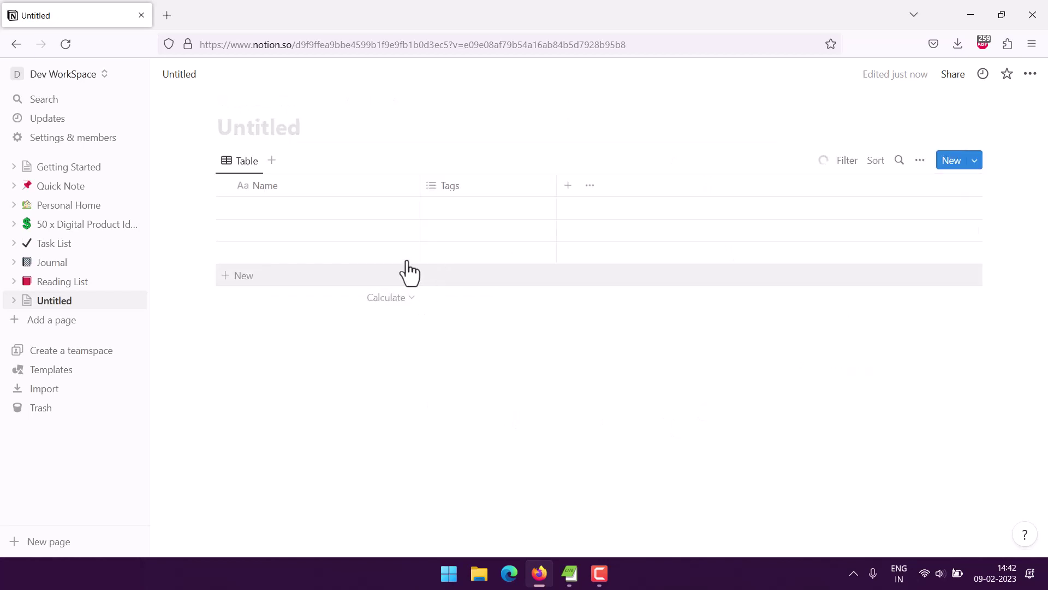
mouse_move(259, 127)
type("J")
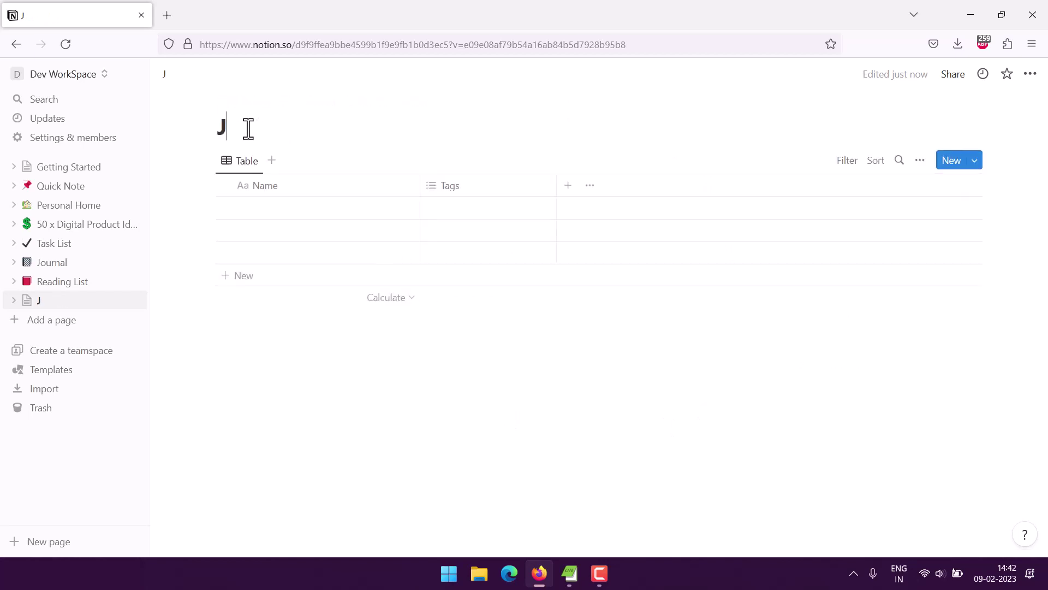
type("ob application")
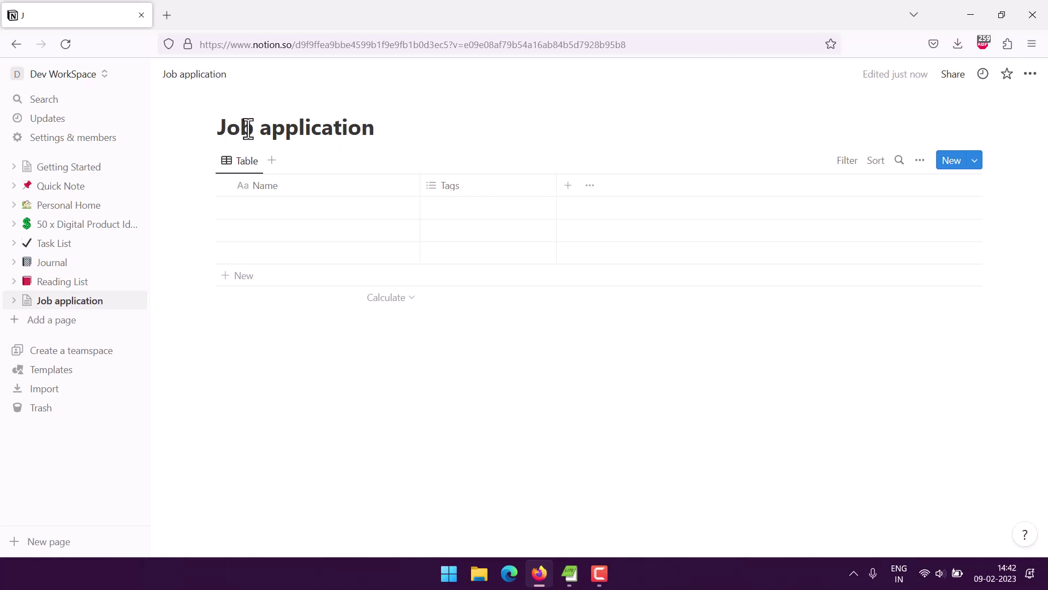
type(" tracker")
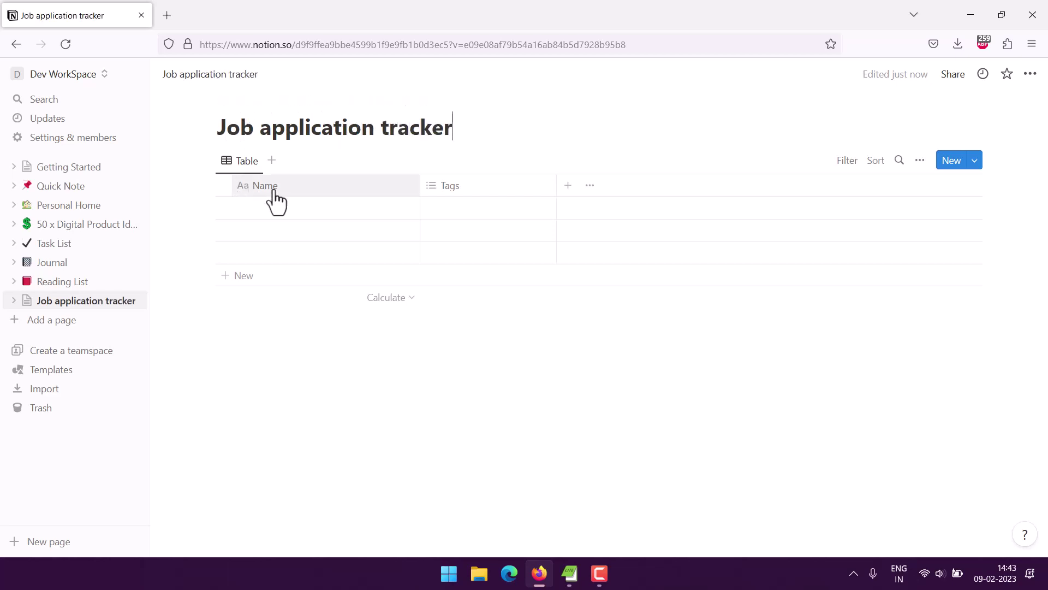
- Narrow the Name column and rename it to 'Job Title'
left_click_drag(385, 186, 326, 189)
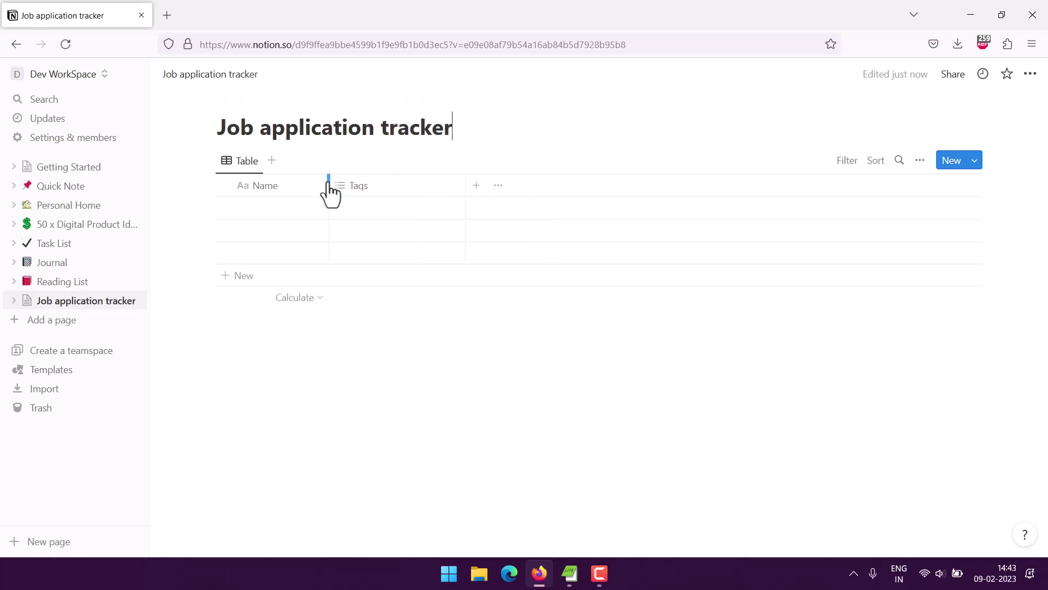
left_click(272, 189)
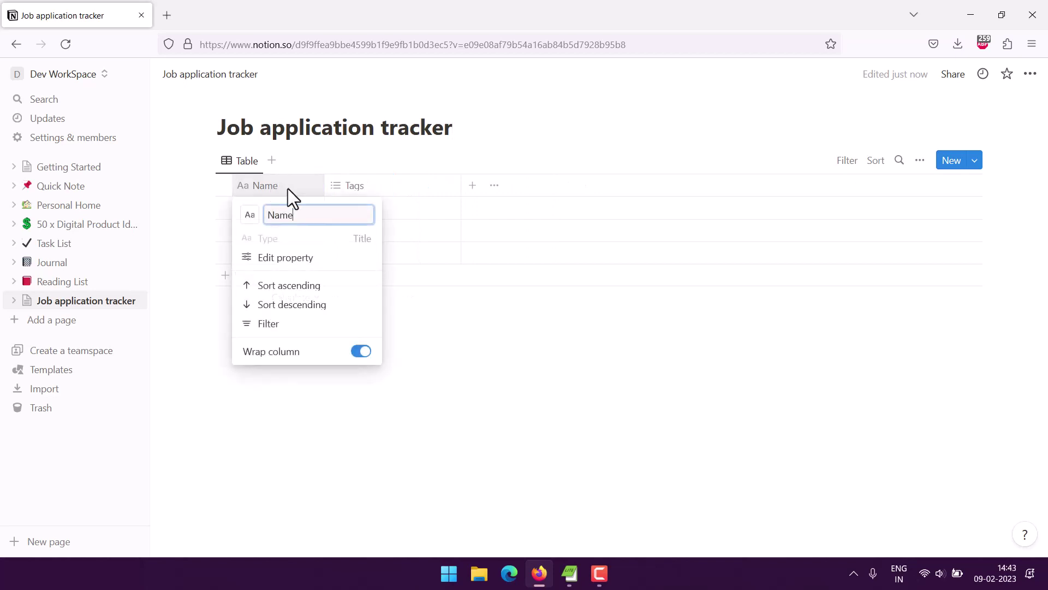
type("Job")
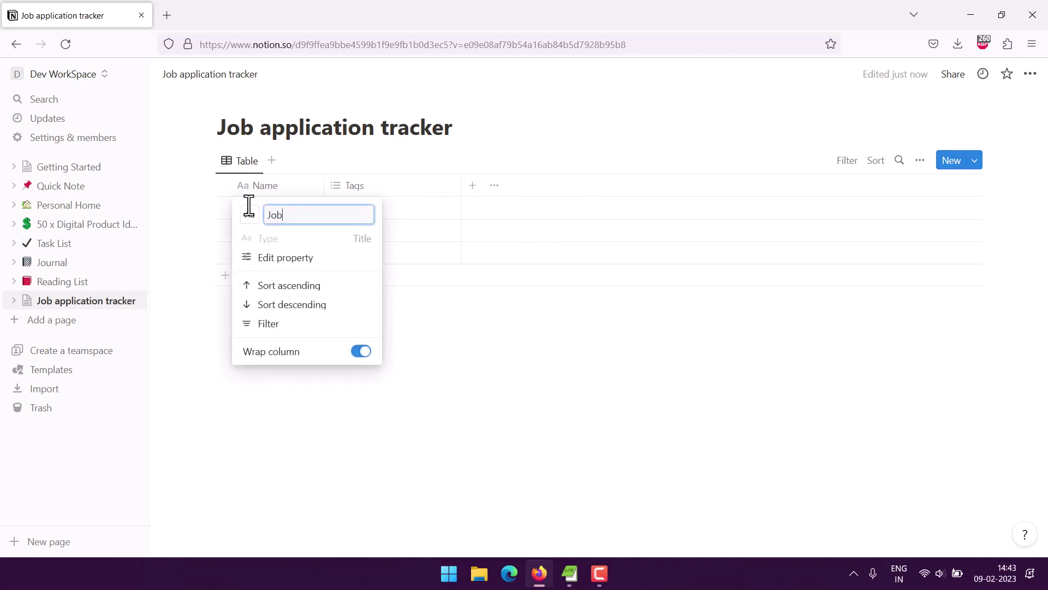
type(" Title")
left_click(556, 363)
- Delete the Tags column from the table
left_click(355, 187)
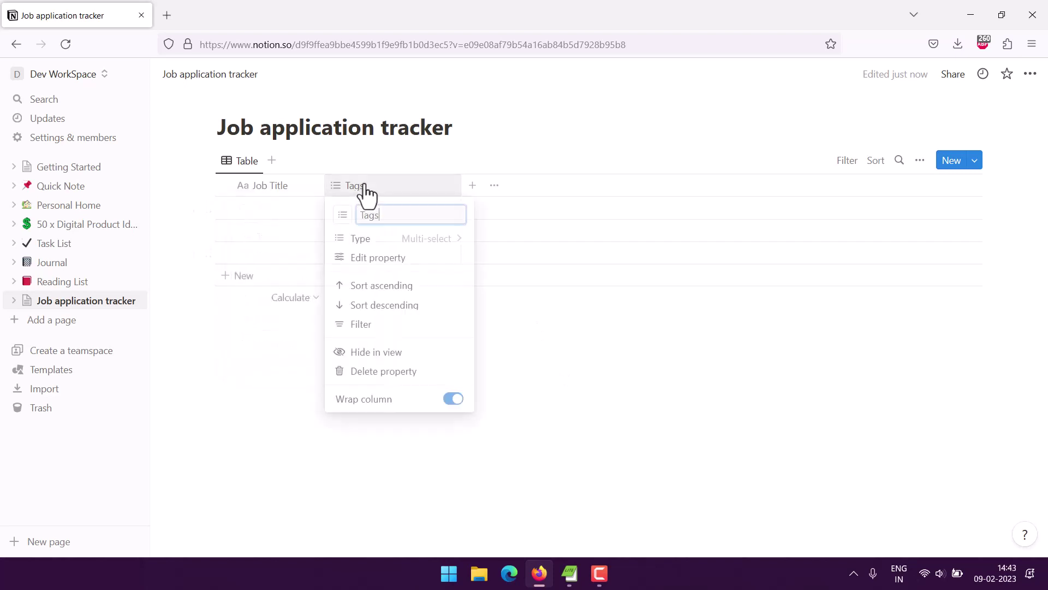
left_click(382, 374)
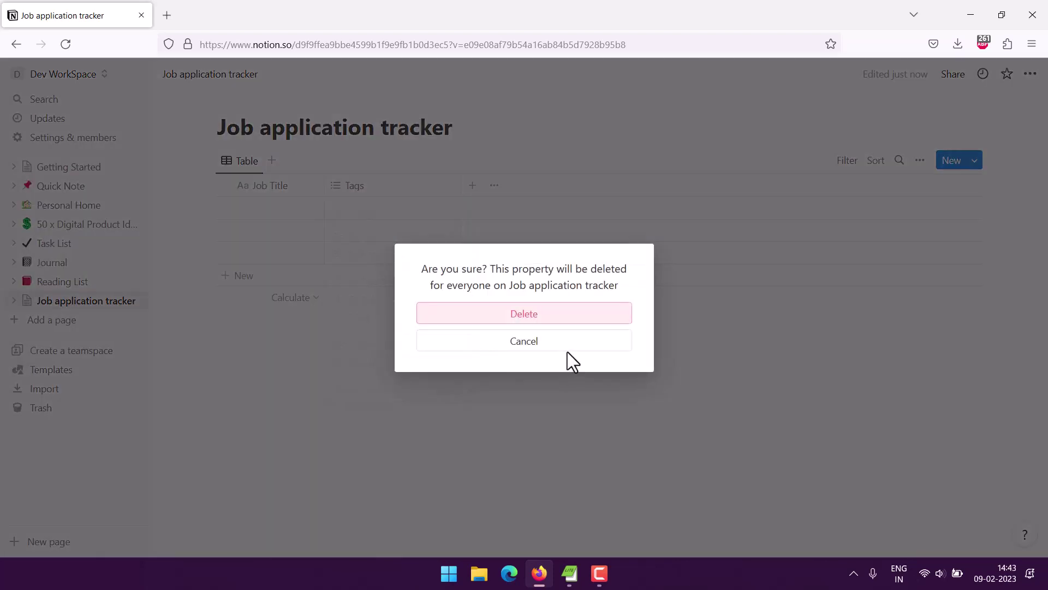
left_click(537, 314)
- Add a narrowed text column named 'Company'
left_click(337, 186)
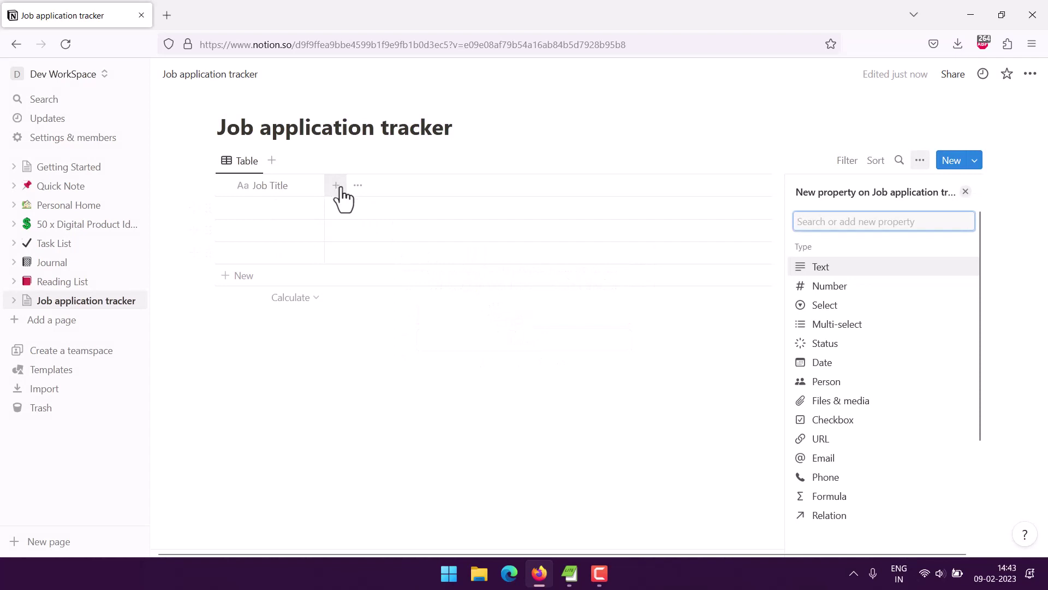
left_click(823, 267)
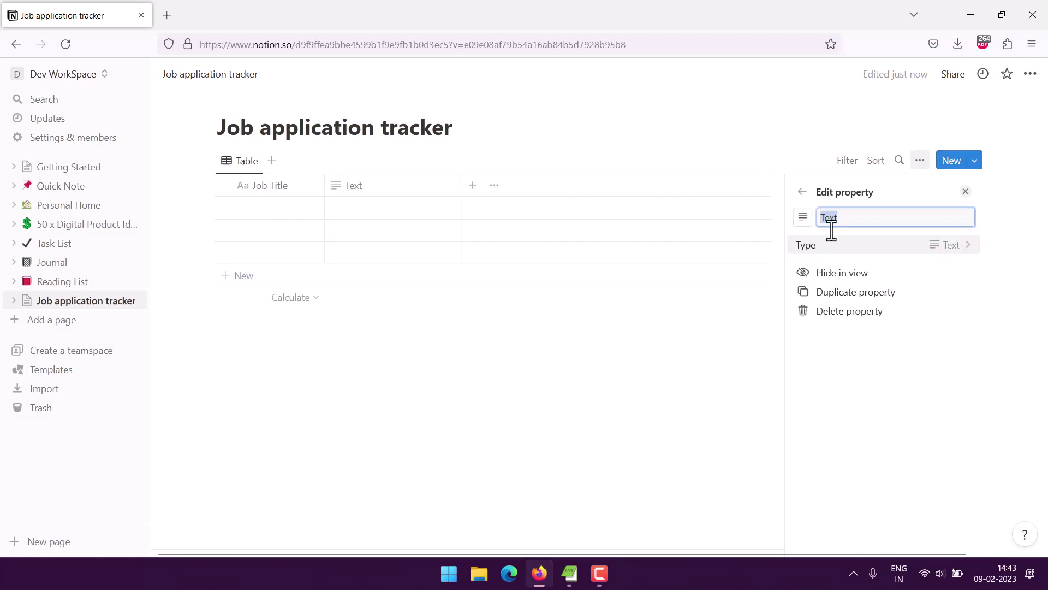
type("Cm")
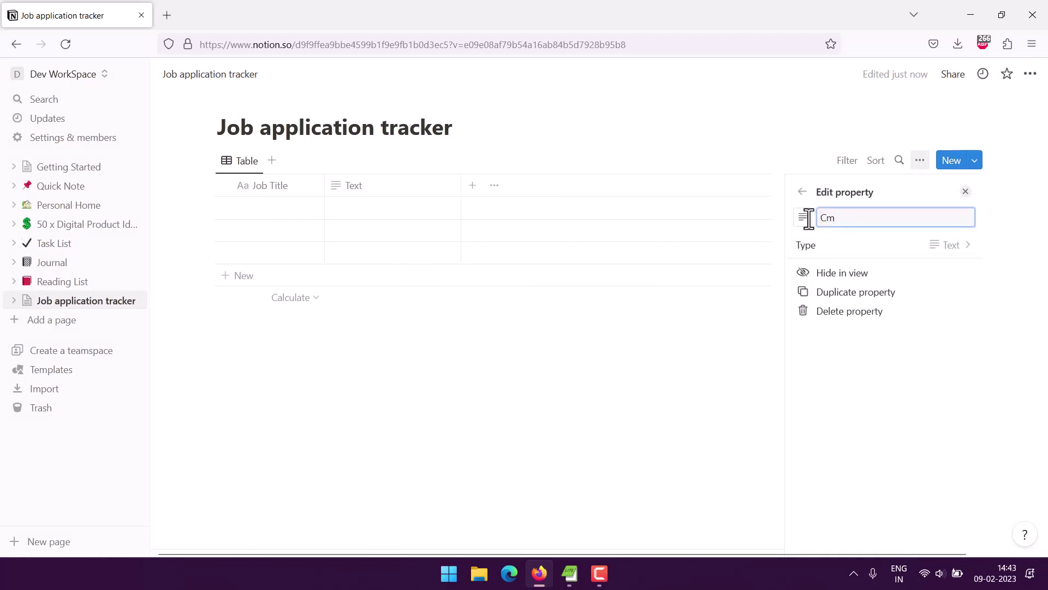
key("BackSpace")
type("ompany")
left_click(802, 191)
left_click_drag(461, 188, 398, 186)
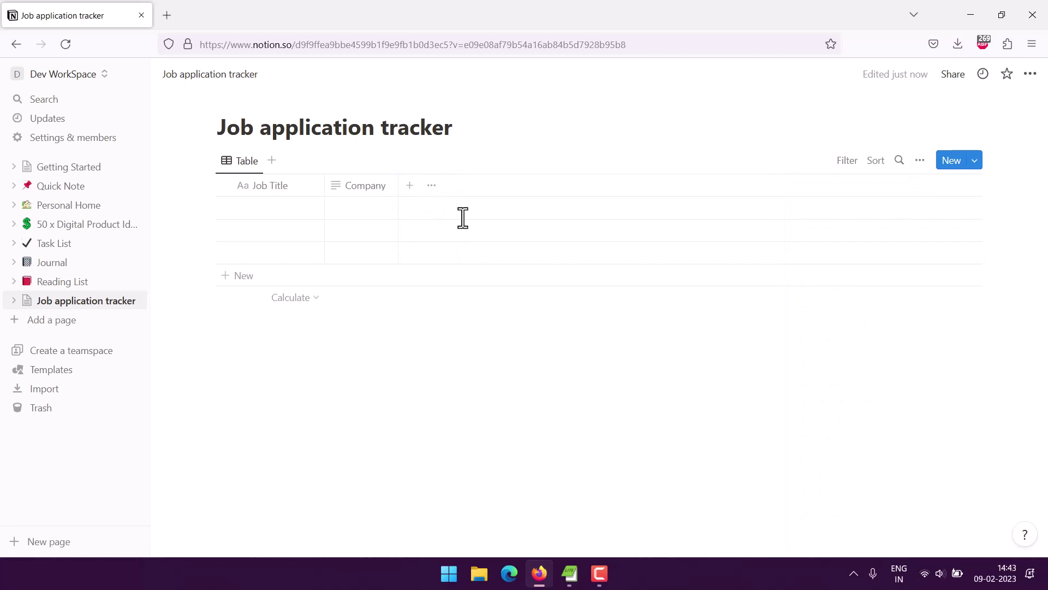
- Add a narrowed phone-number column named 'Contact'
left_click(410, 186)
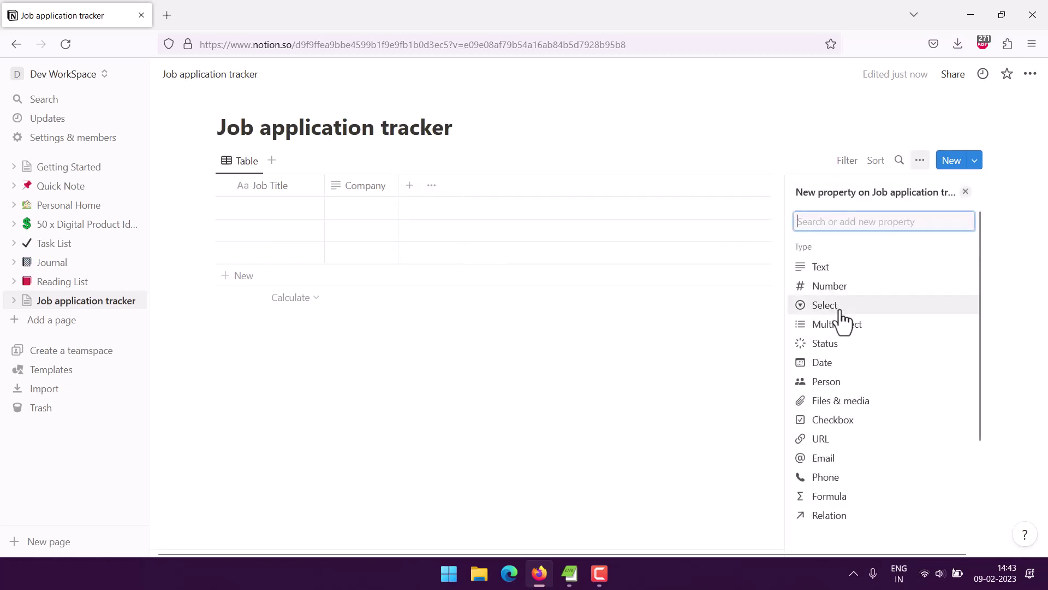
left_click(834, 479)
type("Contact")
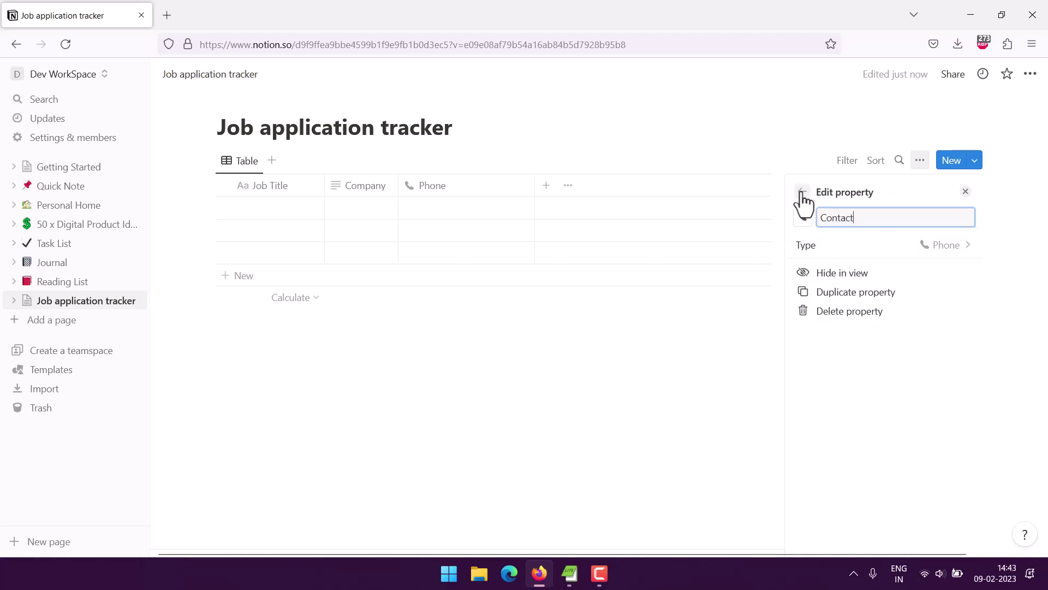
left_click(802, 192)
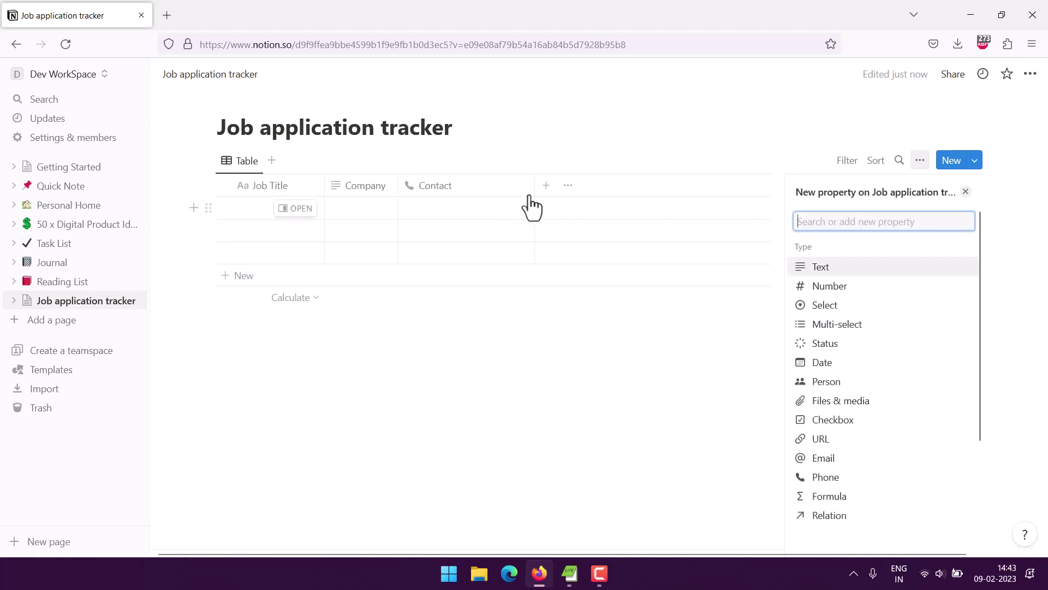
left_click_drag(540, 197, 466, 179)
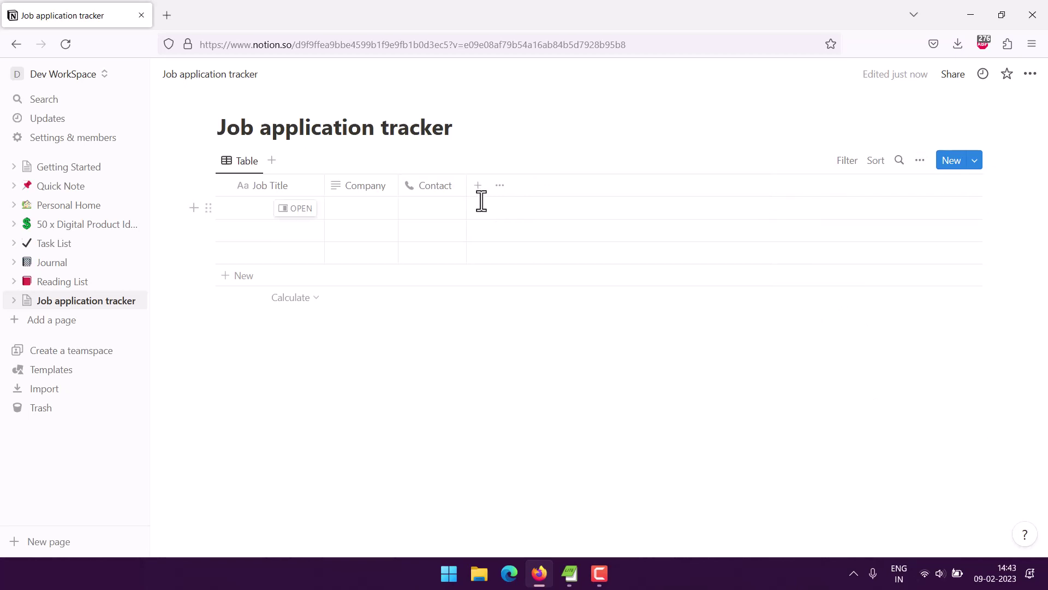
- Add a narrowed date column named 'SubmissionDate' after Contact
left_click(478, 186)
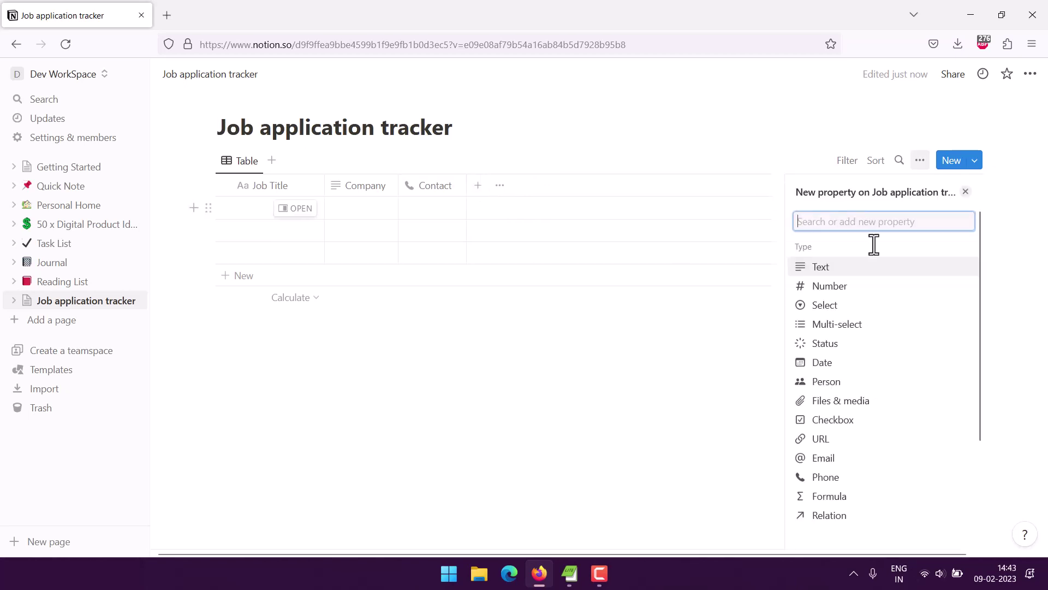
left_click(843, 362)
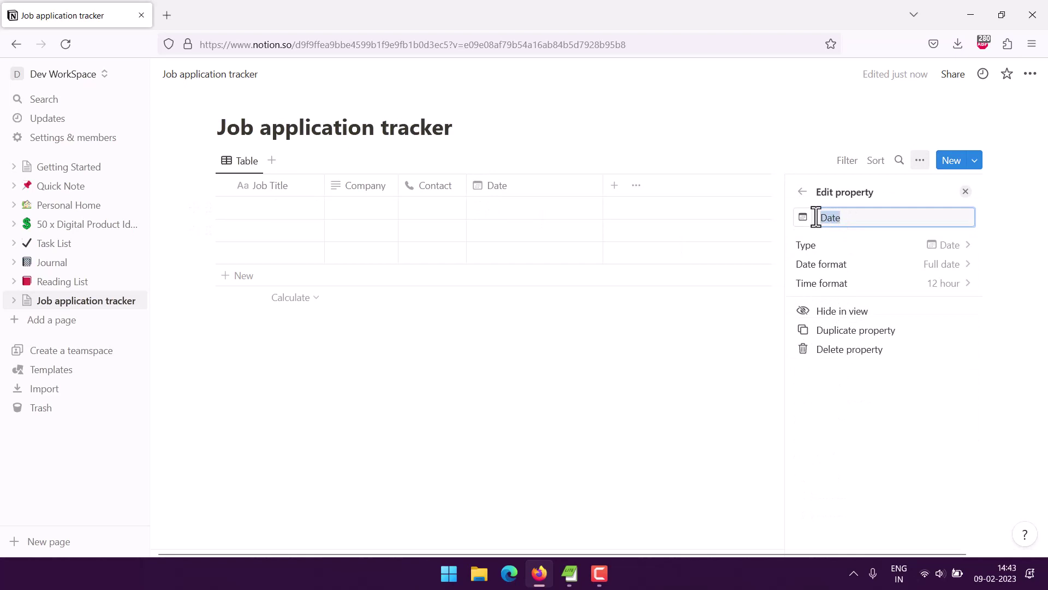
key("Return")
left_click(823, 217)
type("Submission")
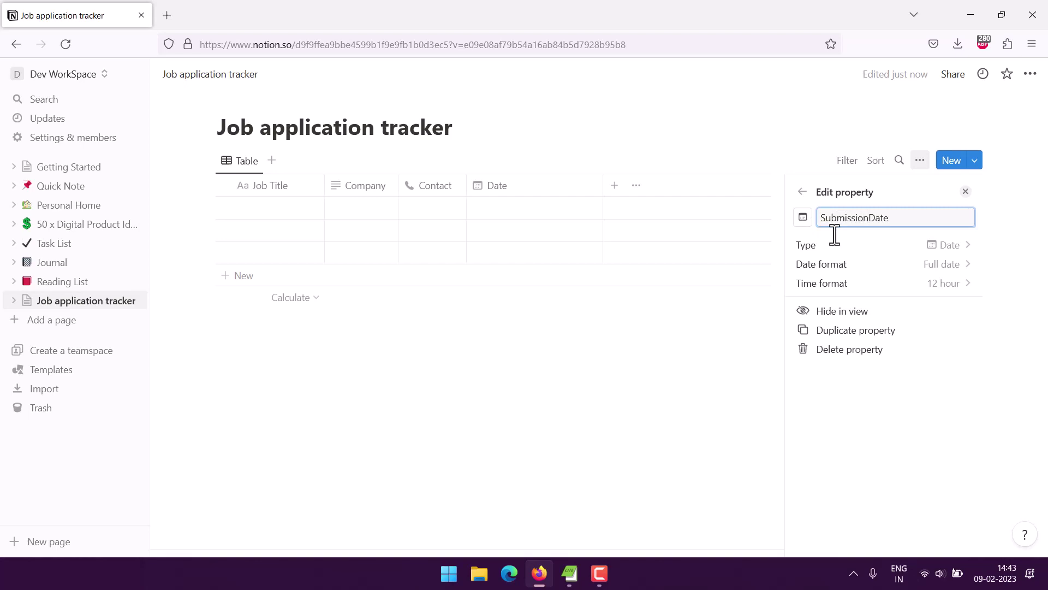
left_click(802, 192)
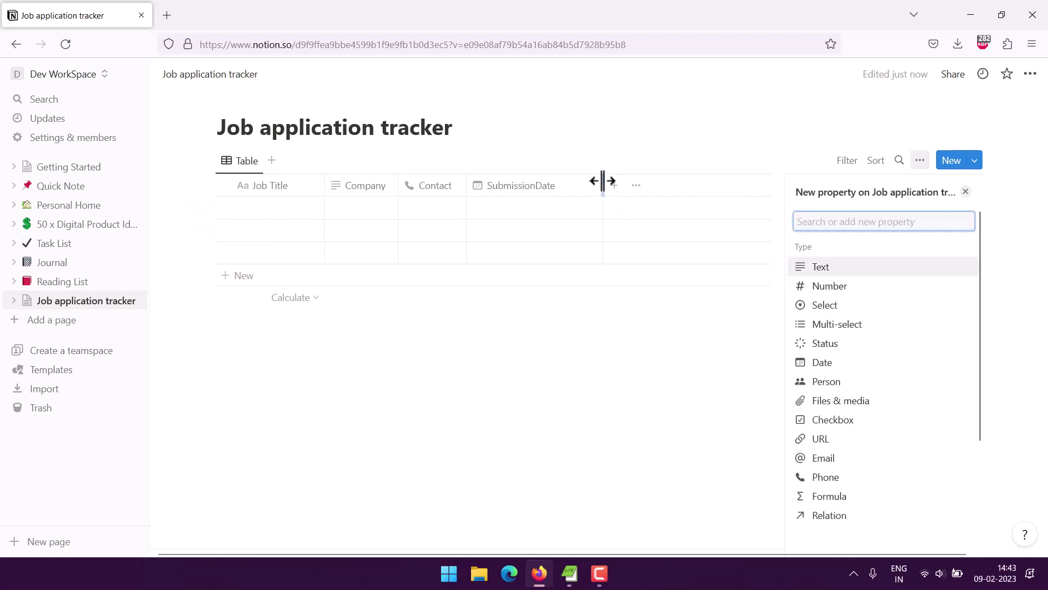
left_click_drag(602, 181, 567, 180)
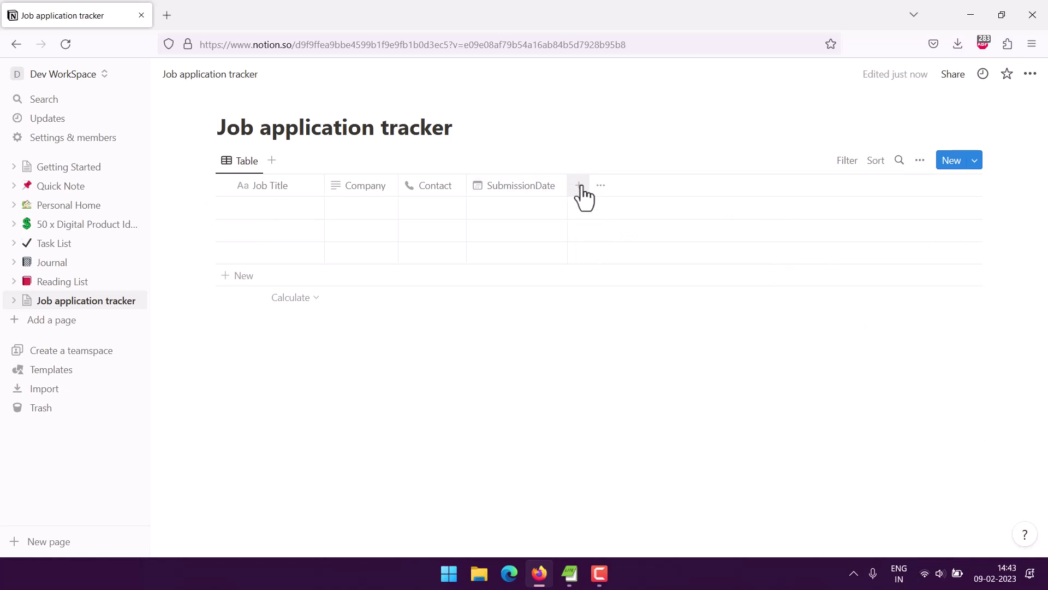
left_click(579, 189)
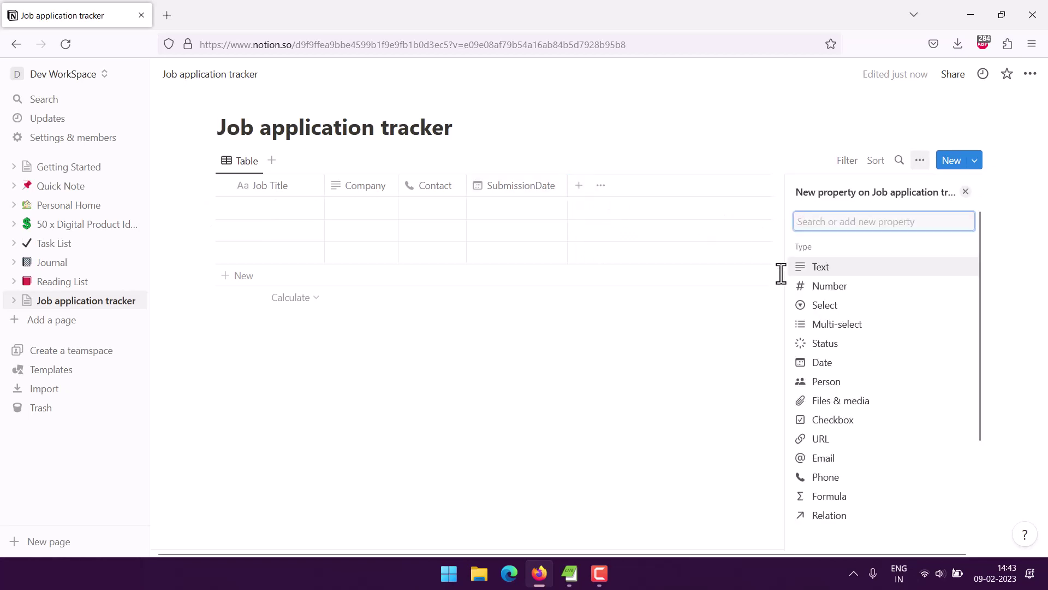
- Create a select column 'Application Status' with options Ignored and Interview arranged
left_click(827, 306)
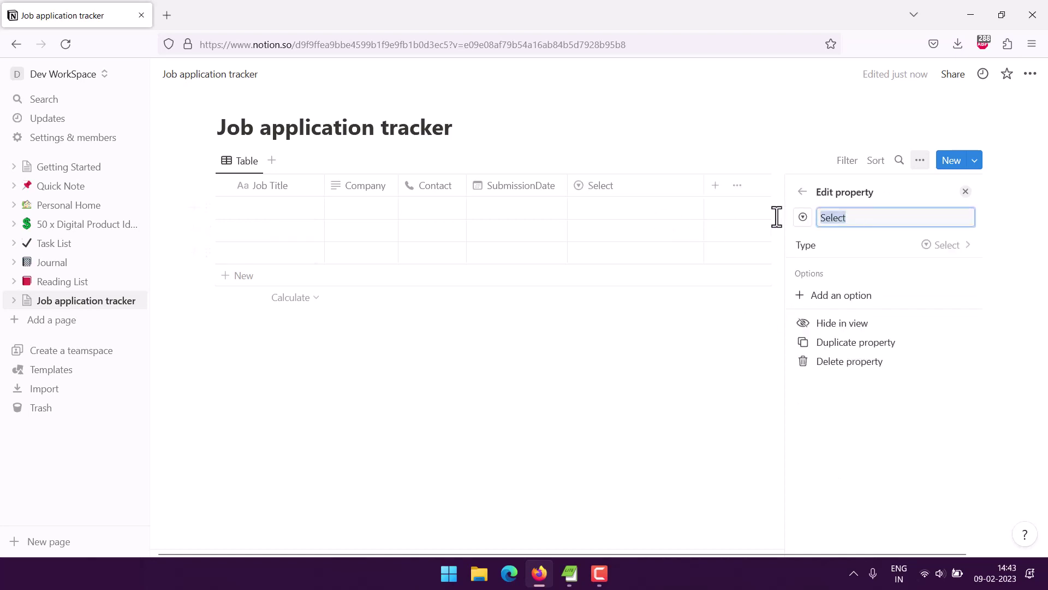
type("Application")
type(" Status")
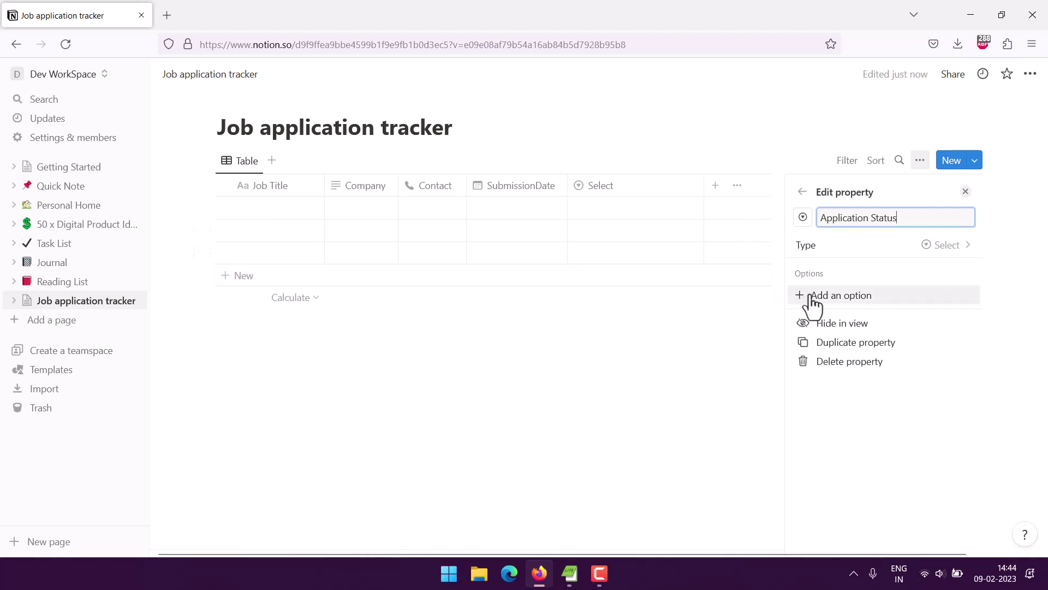
left_click(814, 297)
type("Ignore")
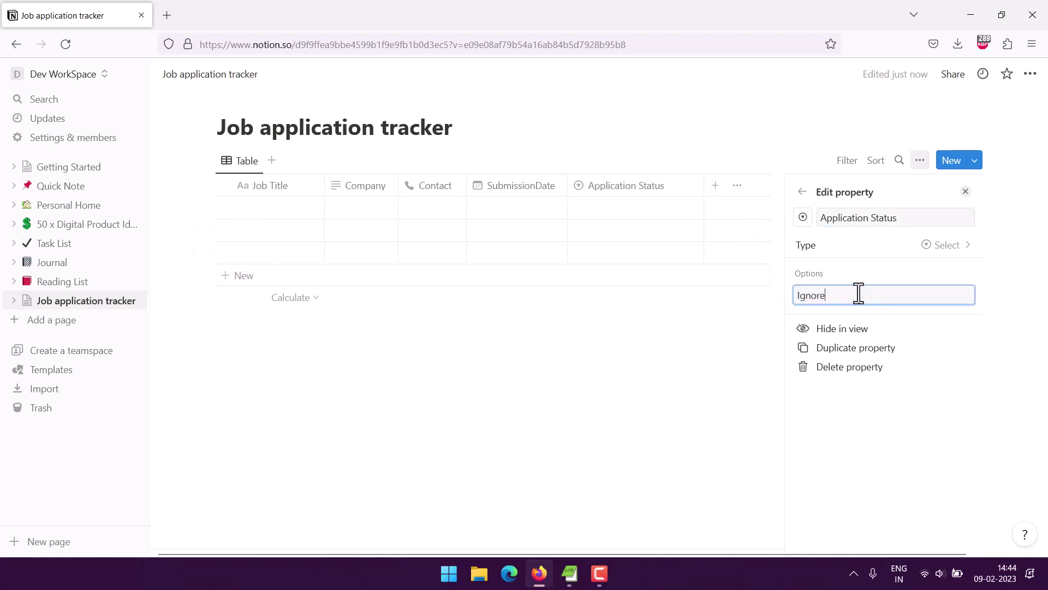
type("d")
key("Return")
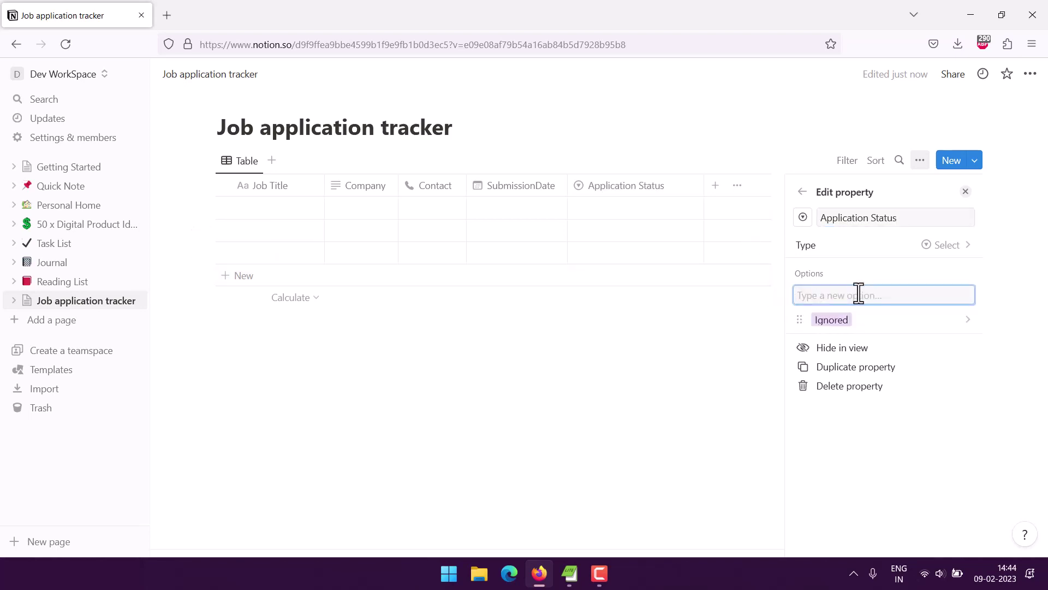
type("Interview arra")
type("nged")
key("Return")
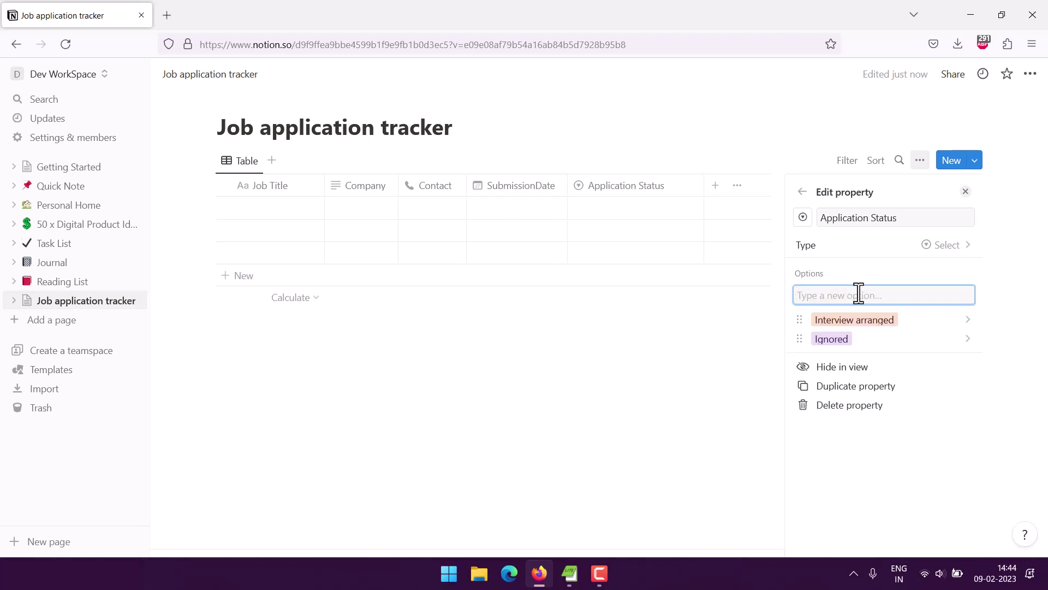
- Add Interview Scheduled, Interview completed and Declined options, then narrow the status column
type("Interview Sche")
type("duled")
key("Return")
type("I")
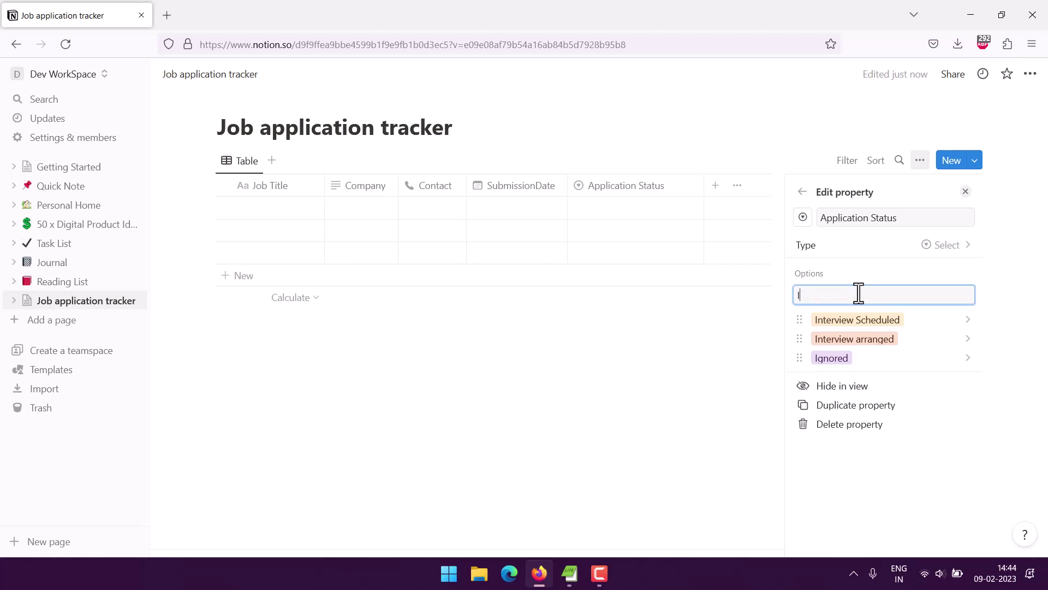
type("nterview comple")
type("ted")
key("Return")
type("D")
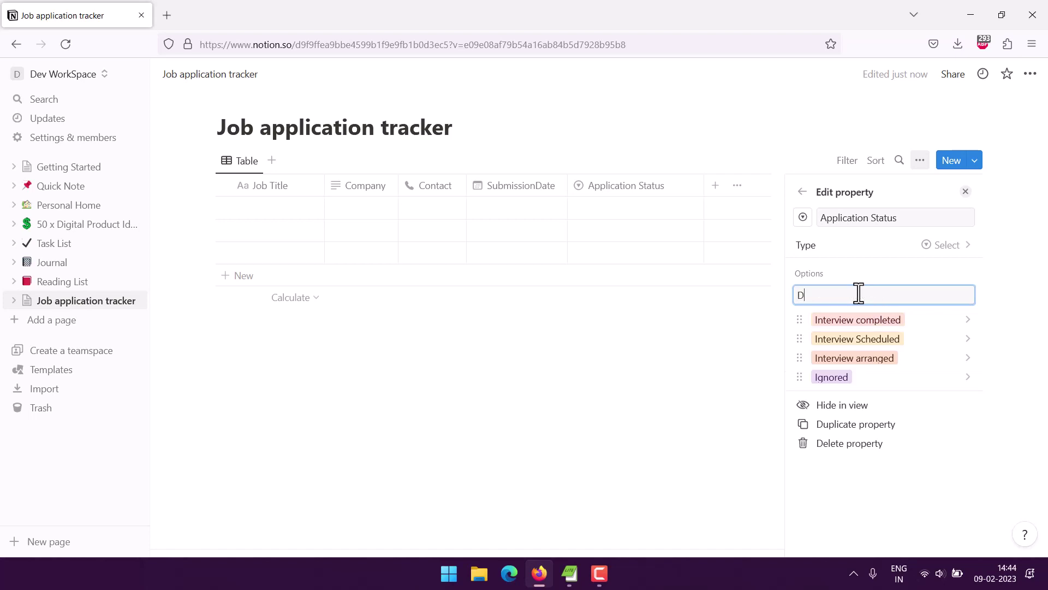
type("eclined")
key("Return")
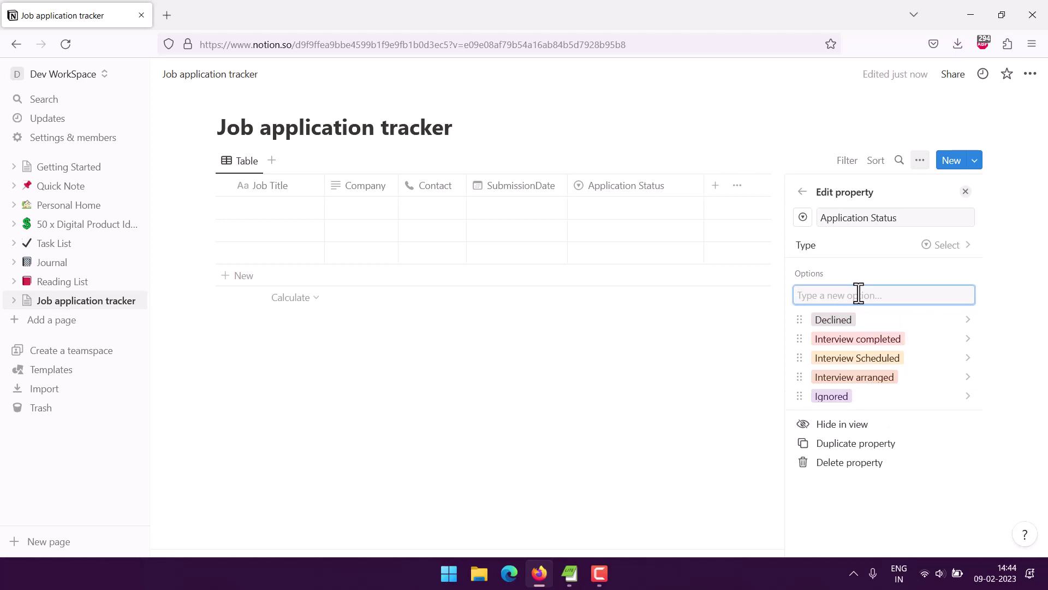
left_click(705, 283)
left_click_drag(704, 185, 669, 185)
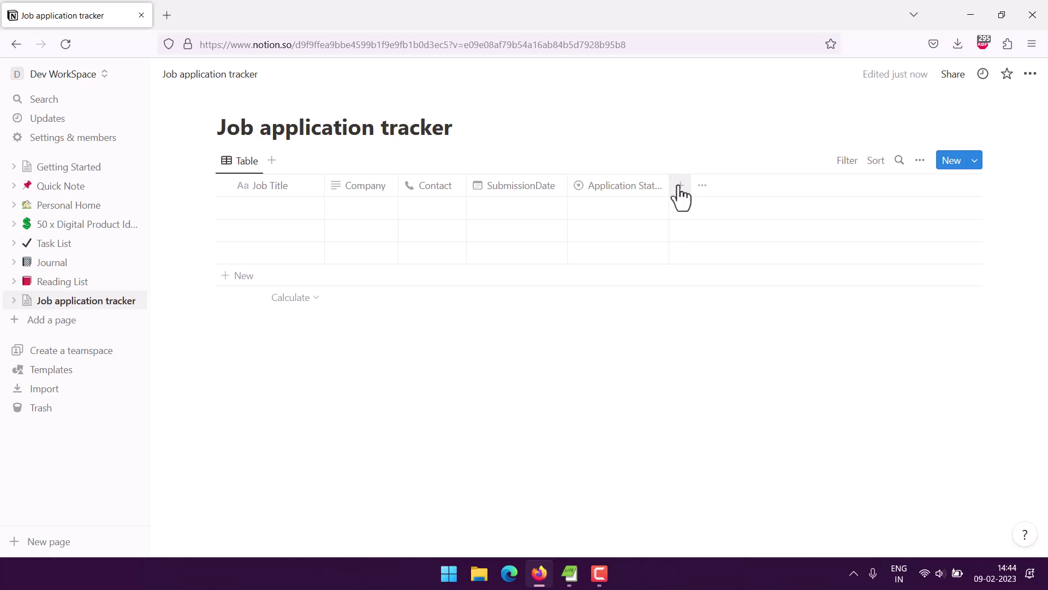
- Add a text column named 'Notes' as the last column
left_click(680, 186)
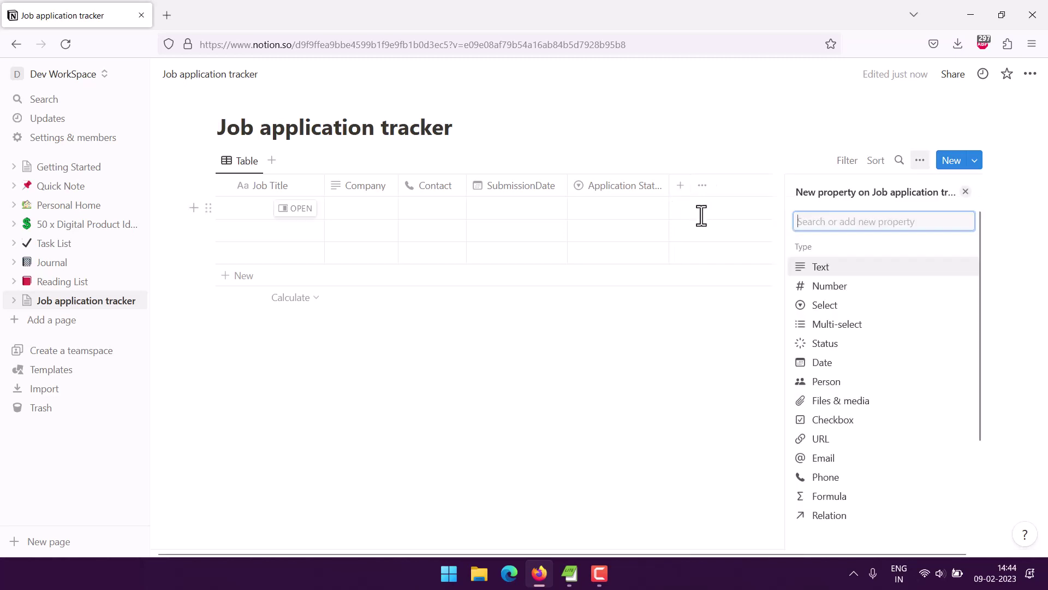
type("No")
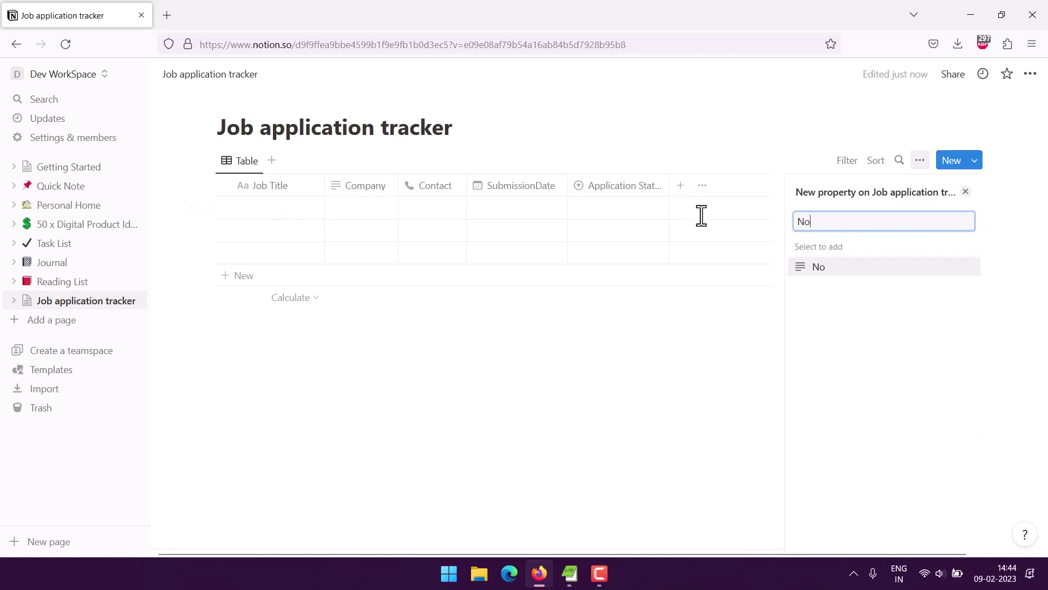
type("tes")
key("Return")
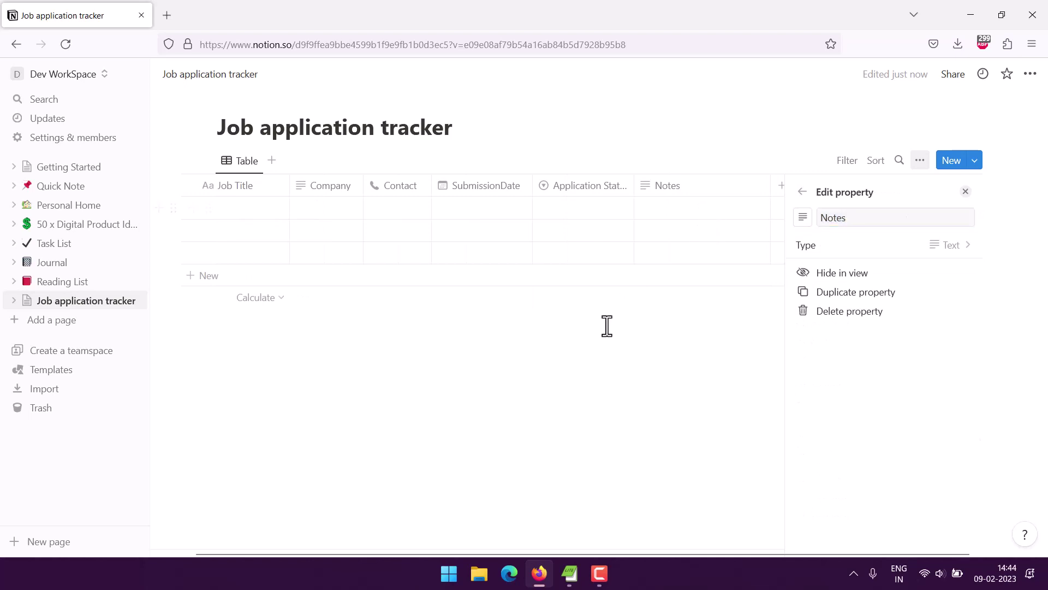
key("Escape")
left_click(218, 212)
type("D")
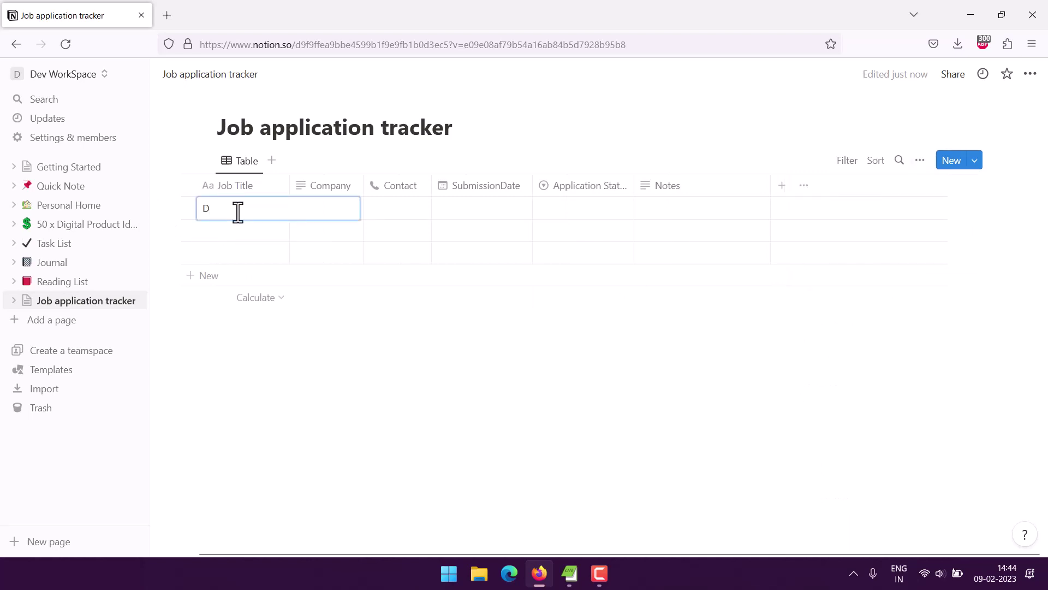
type("esigner")
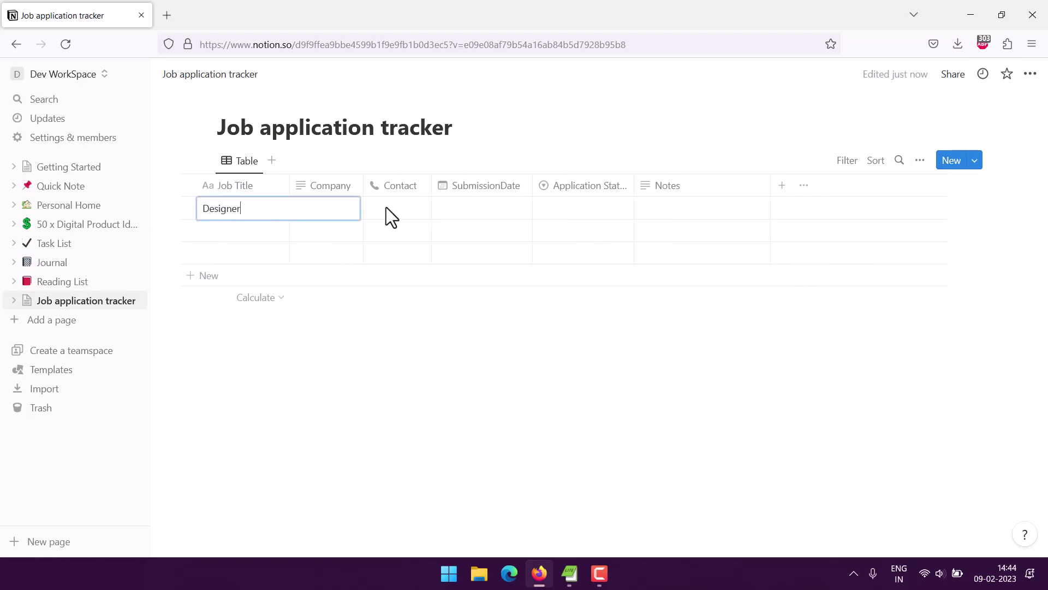
left_click(385, 208)
left_click(322, 207)
type("Ex")
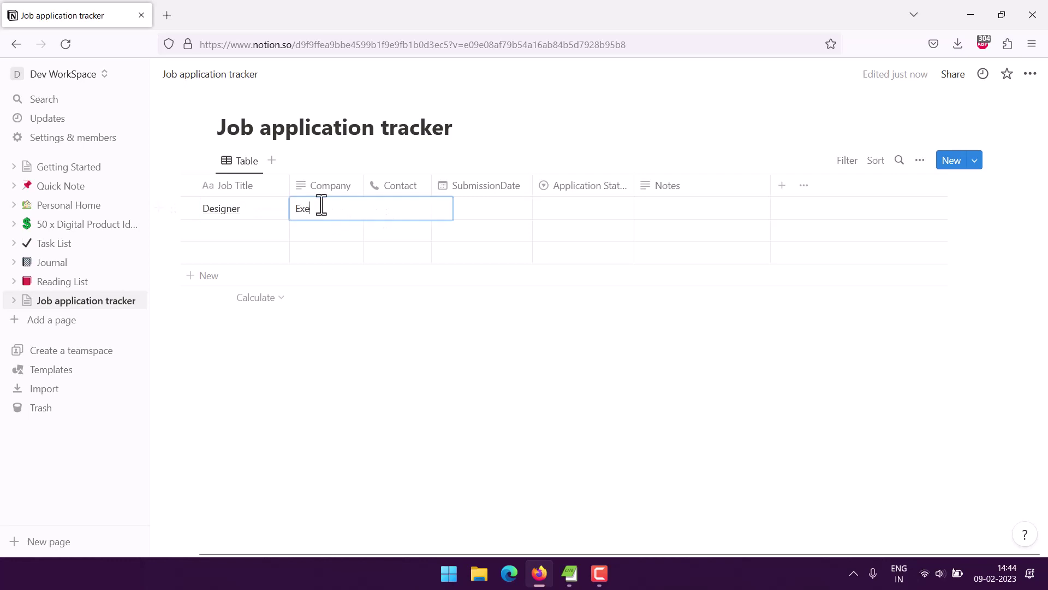
type("cellerate")
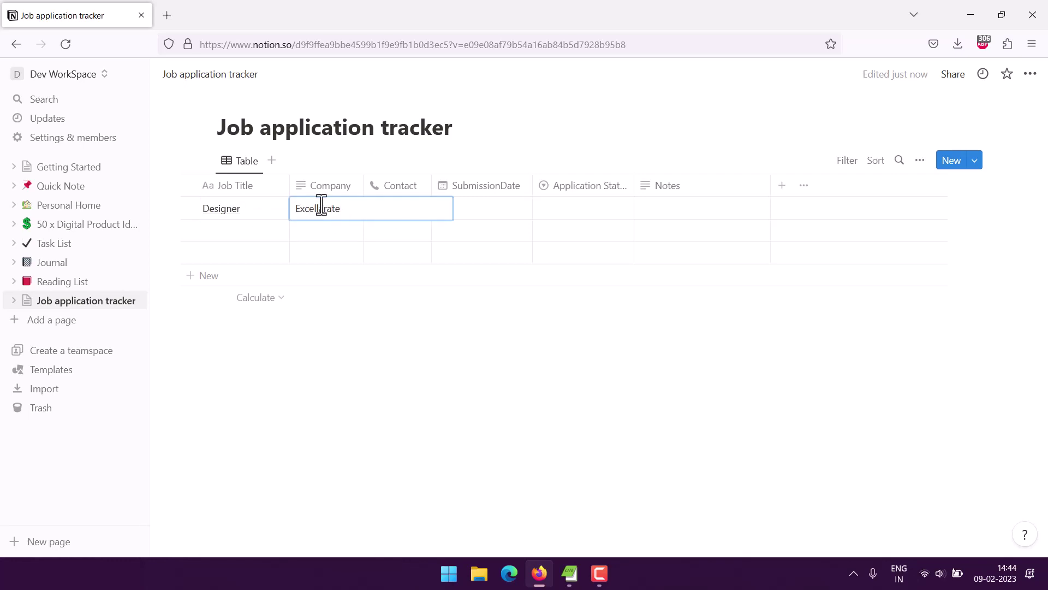
key("Tab")
type("22")
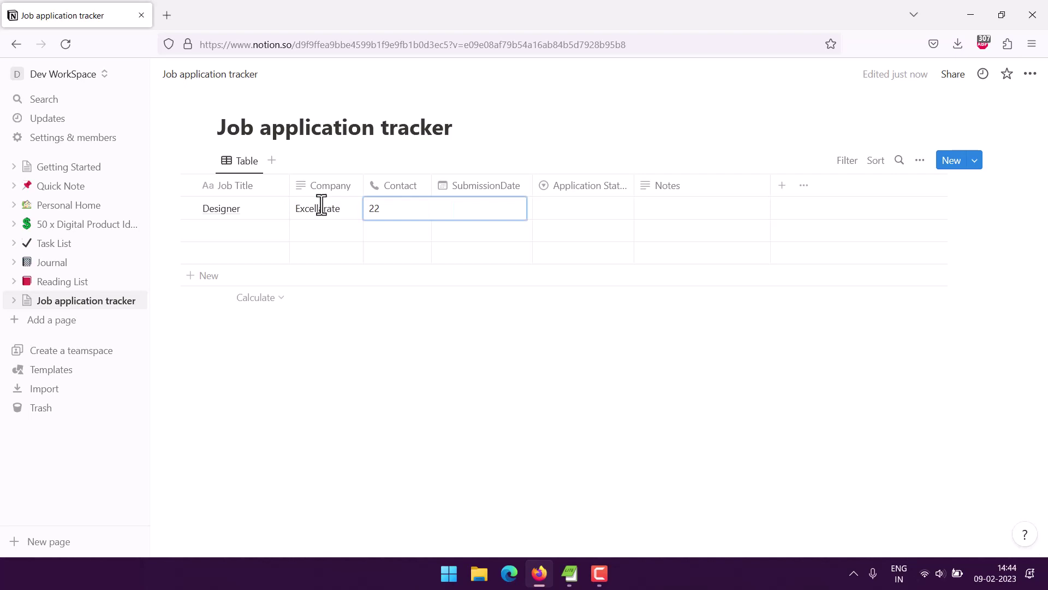
type("0122434")
key("Tab")
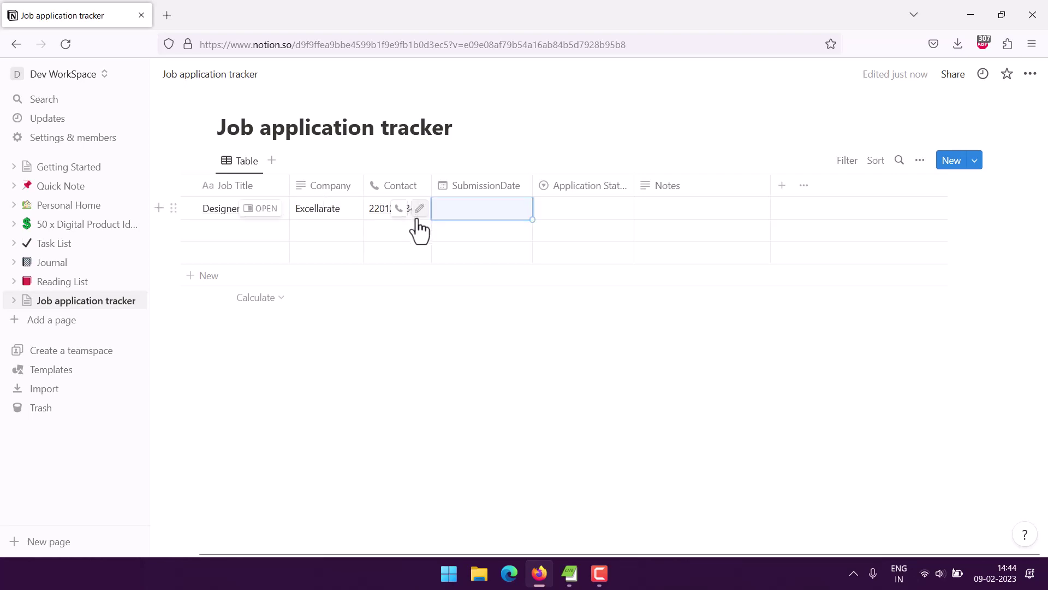
- Set date February 8, 2023, status Interview Scheduled, and note 'Resume and other updates on interviews'
left_click(455, 216)
left_click(524, 289)
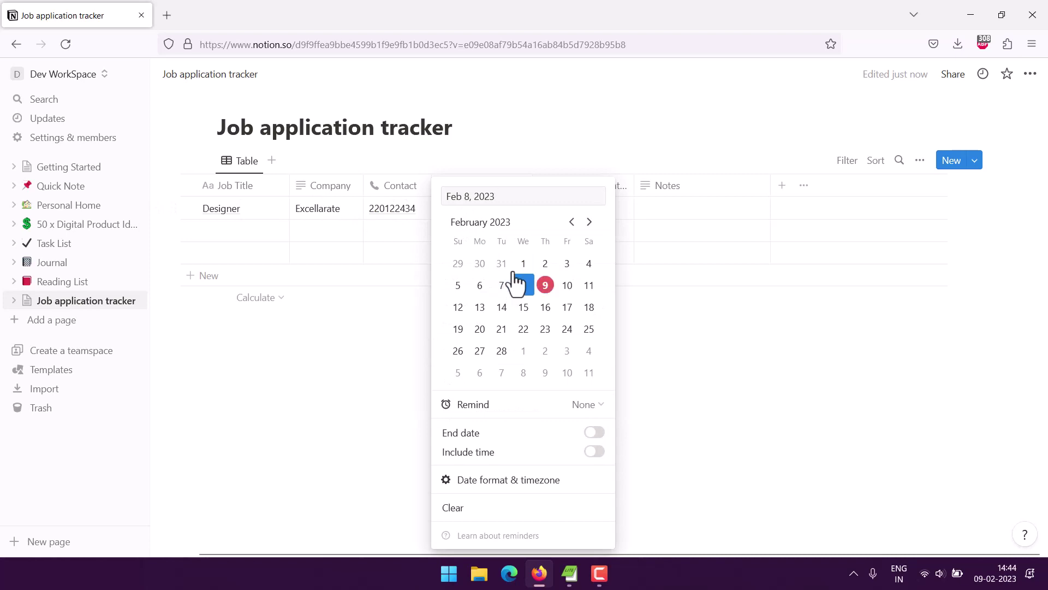
key("Escape")
left_click(567, 217)
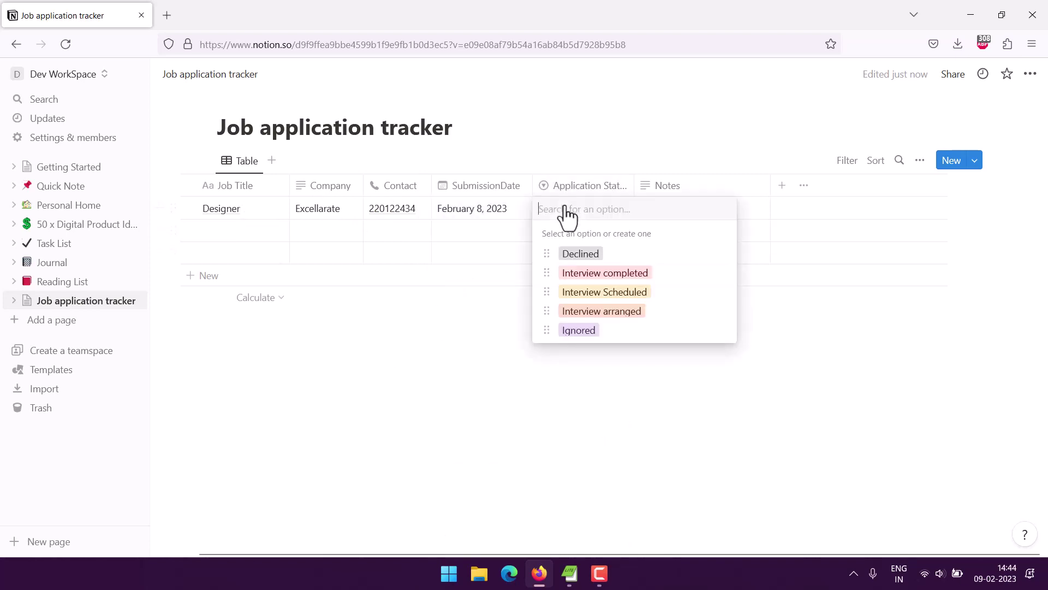
left_click(586, 299)
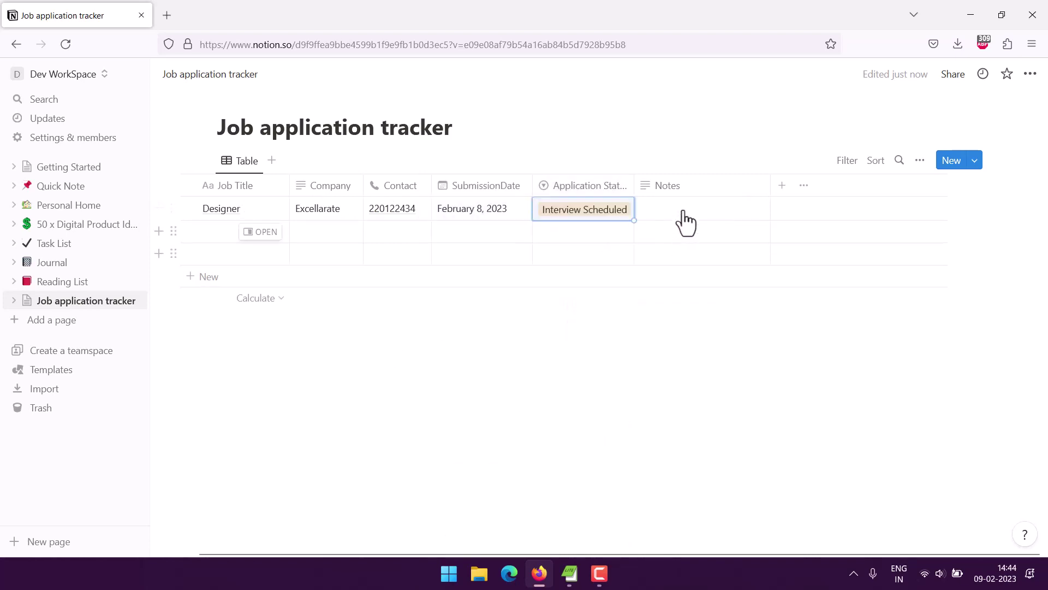
left_click(686, 217)
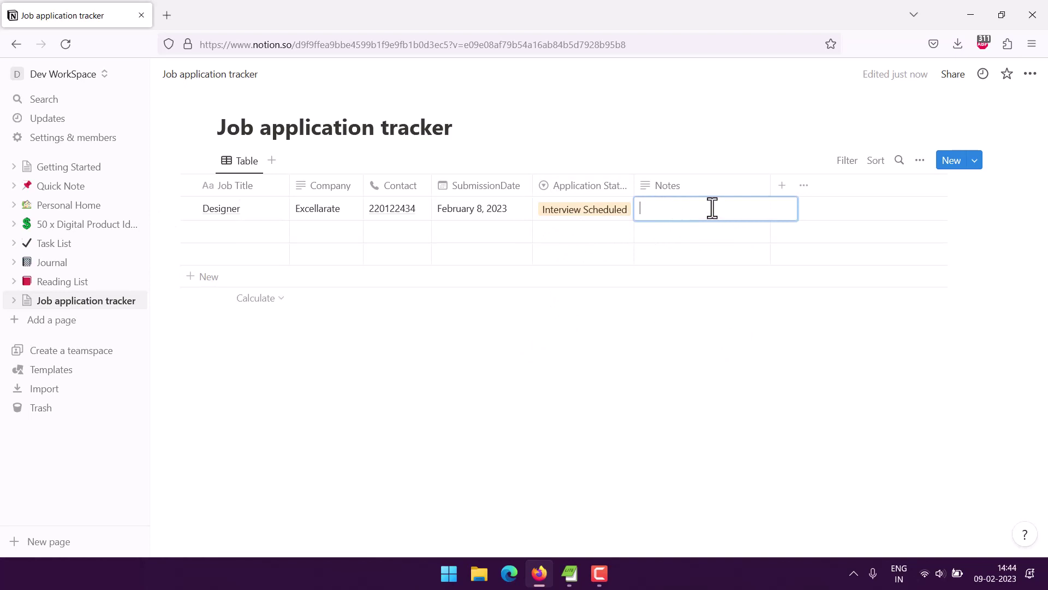
type("R")
type("esume and other ")
type("updates on in")
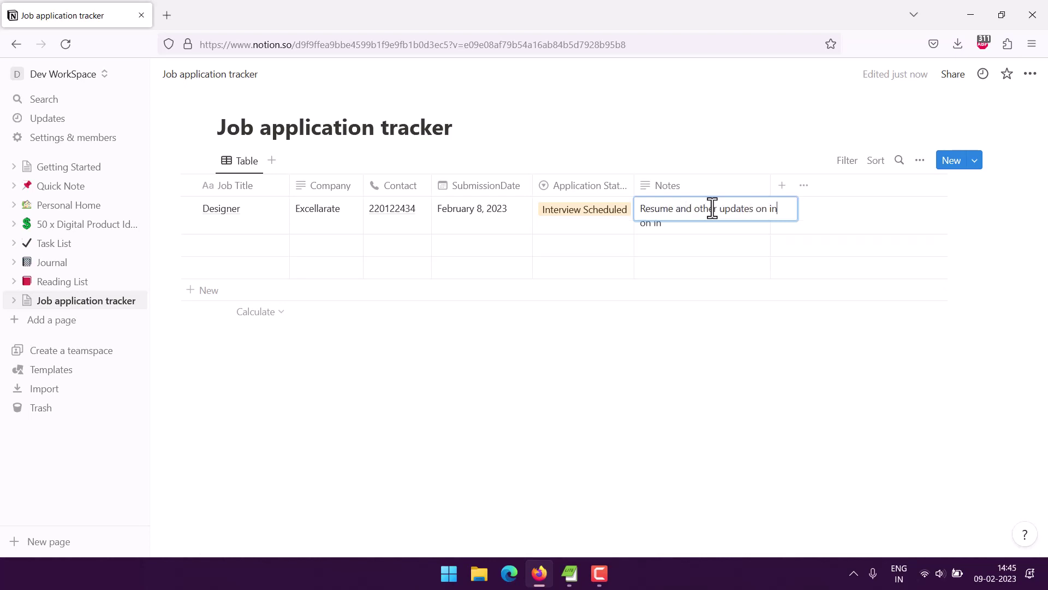
type("terviews.")
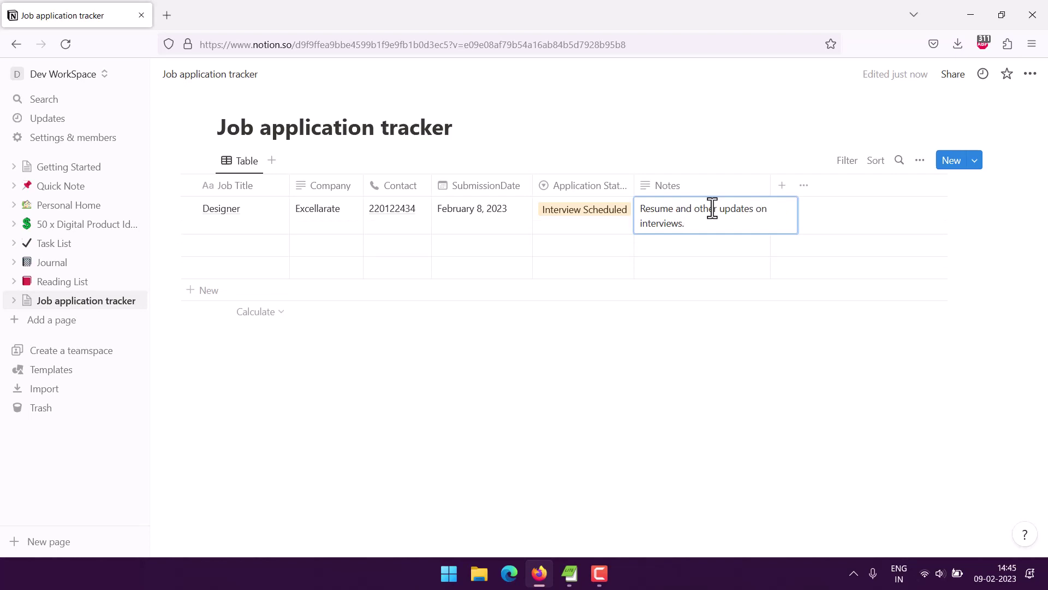
key("Escape")
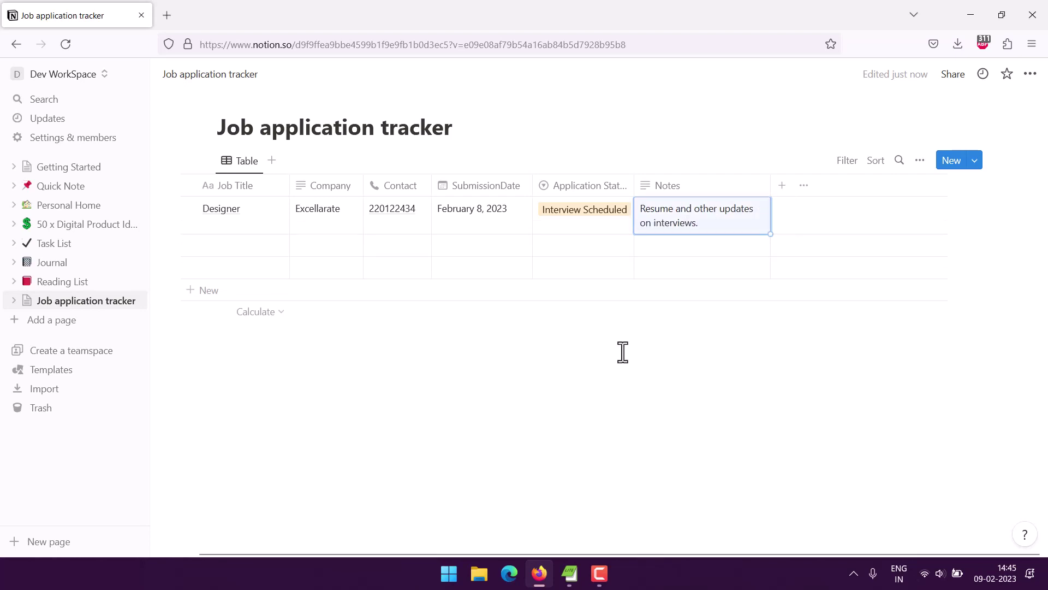